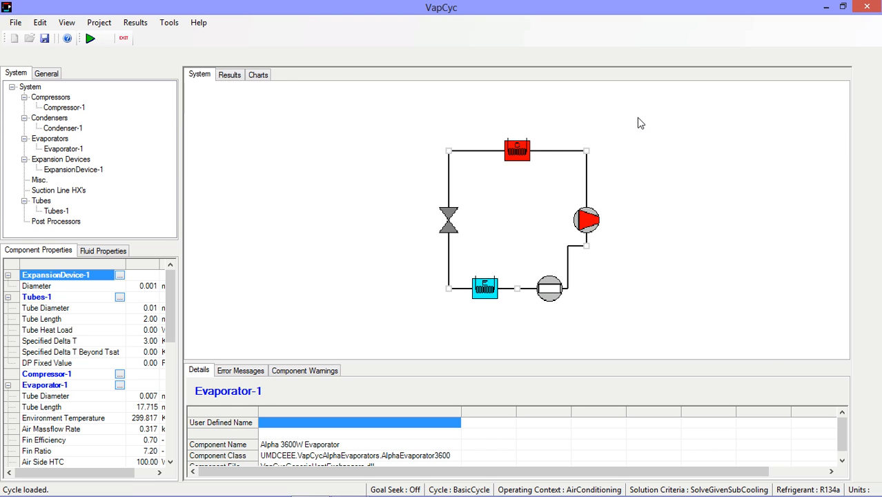
# Check the overall system results, and open the multi-dimensional parametric study for the cycle
pyautogui.click(230, 75)
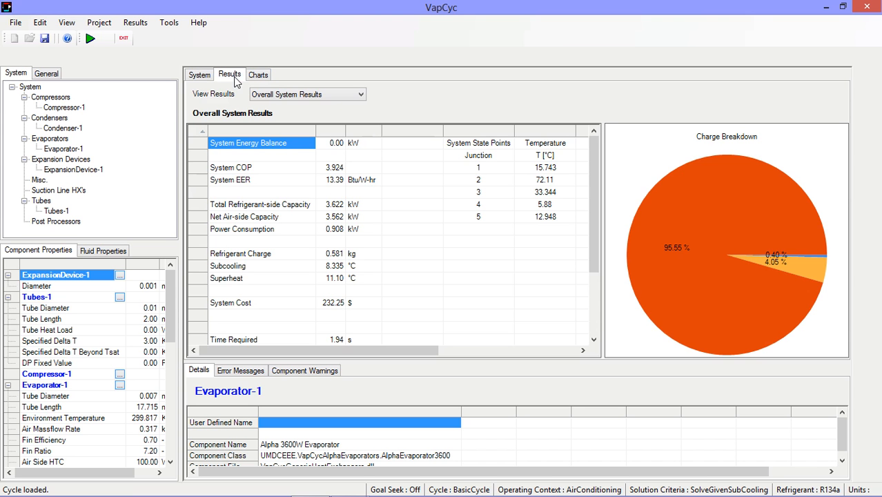
pyautogui.click(198, 76)
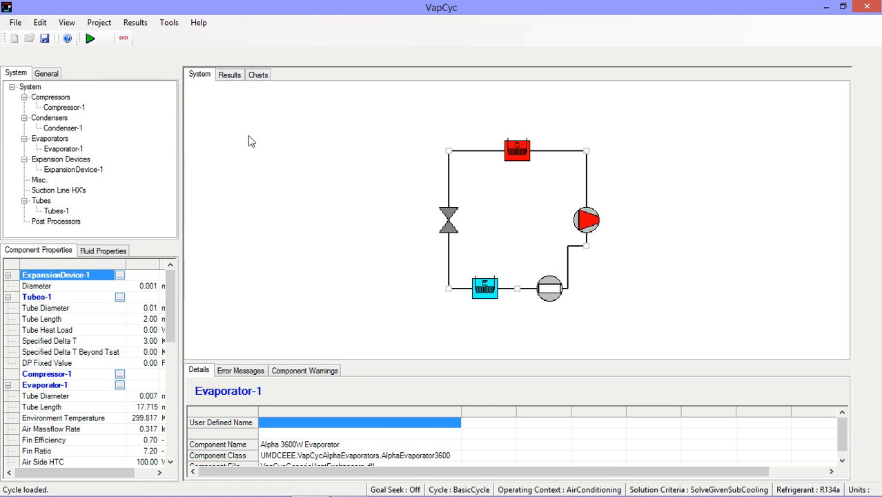
pyautogui.click(101, 24)
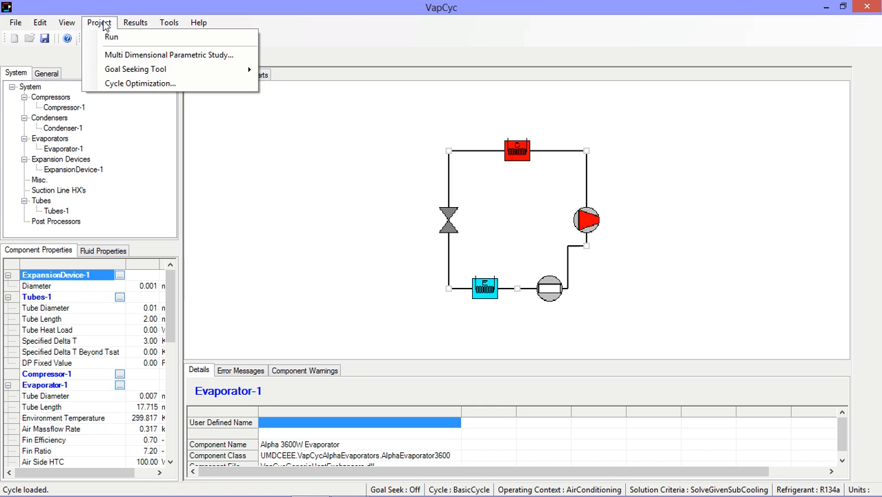
pyautogui.click(153, 55)
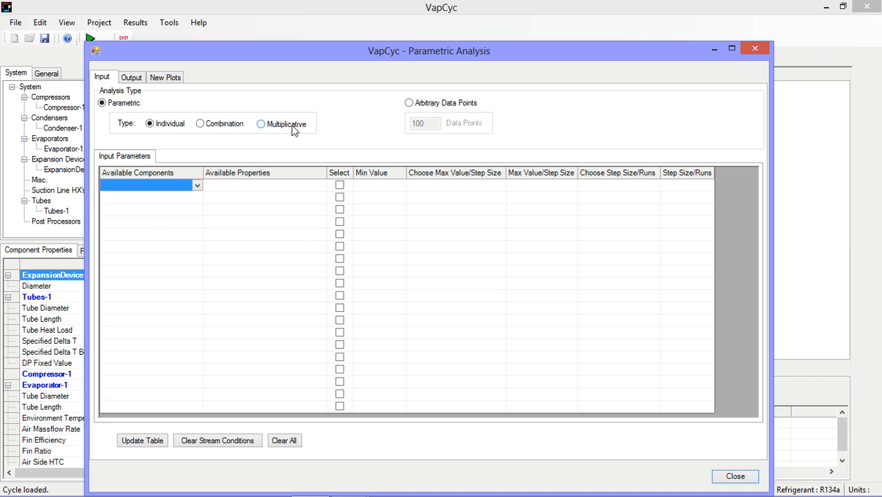
# Add the tubelength [m] property of Tubes - 1 as a selected input parameter of the parametric study
pyautogui.click(197, 186)
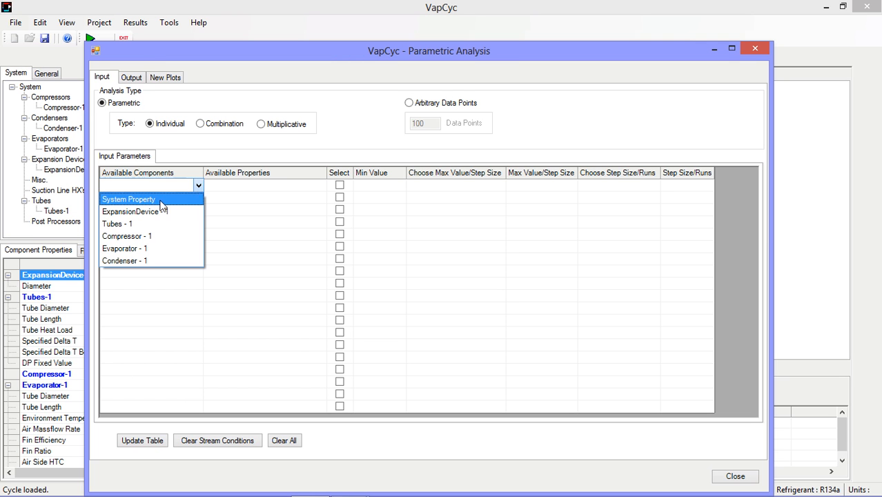
pyautogui.click(142, 225)
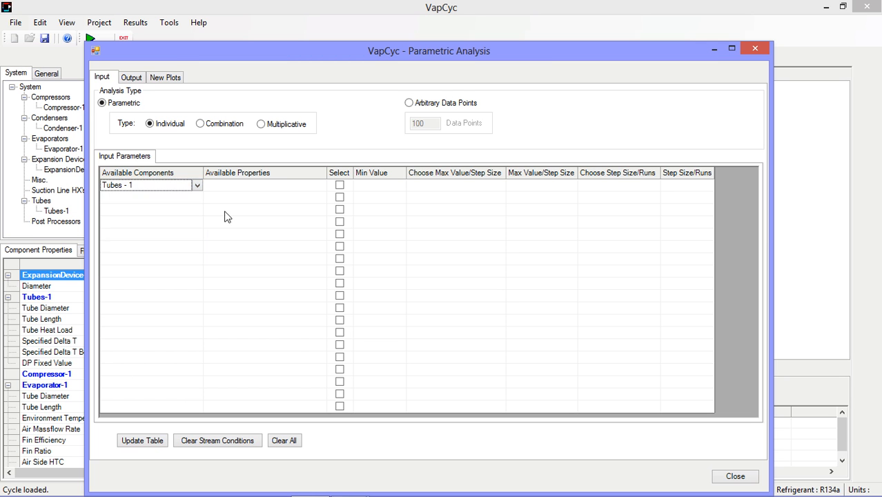
pyautogui.click(283, 187)
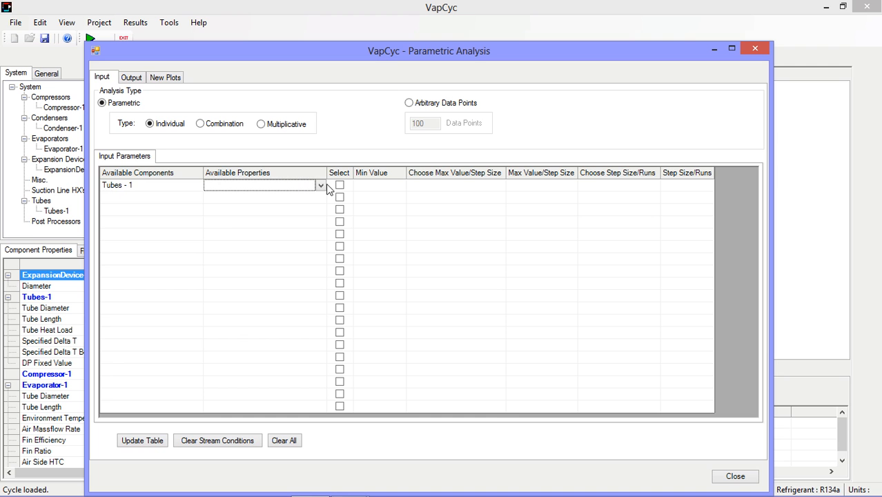
pyautogui.click(320, 185)
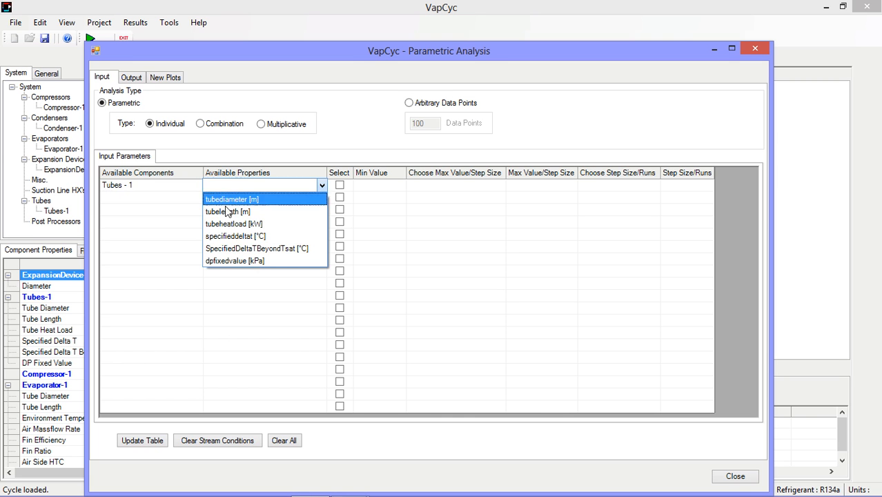
pyautogui.click(228, 212)
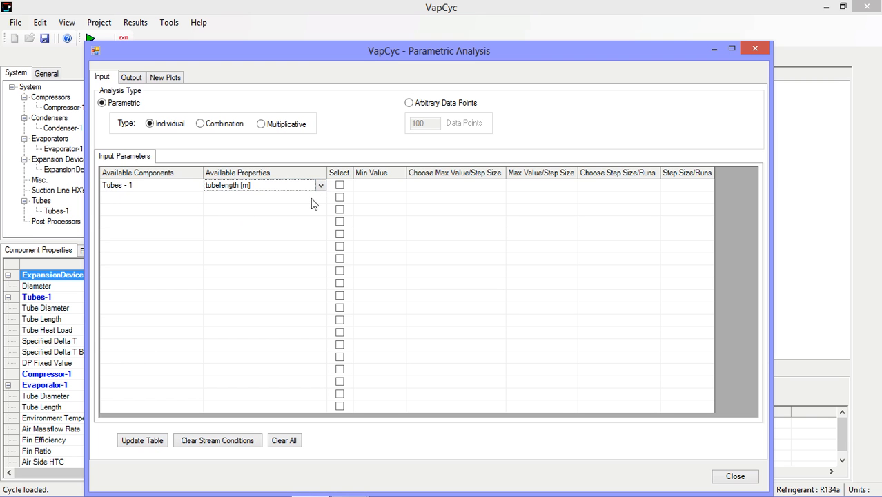
pyautogui.click(340, 184)
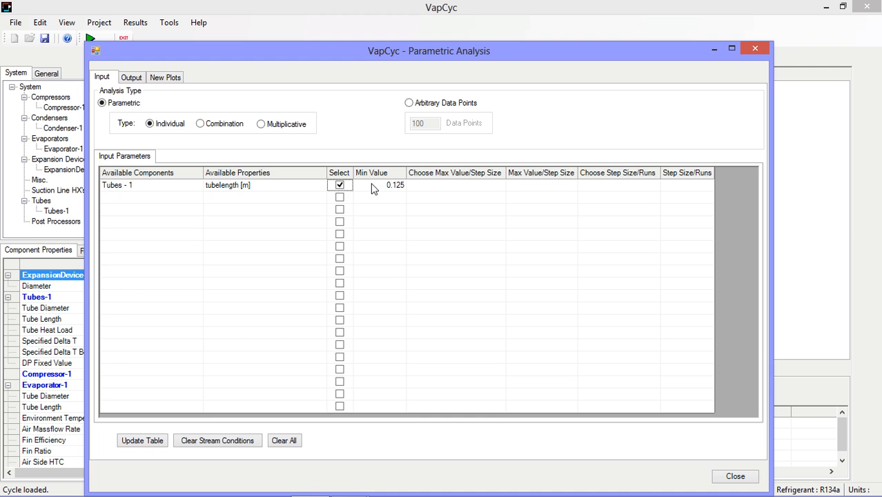
# Define the tube length variation with minimum value 1, a step size of 0.5 and 4 runs, and update the run table
pyautogui.click(371, 186)
pyautogui.write('1')
pyautogui.click(472, 188)
pyautogui.click(498, 185)
pyautogui.click(462, 212)
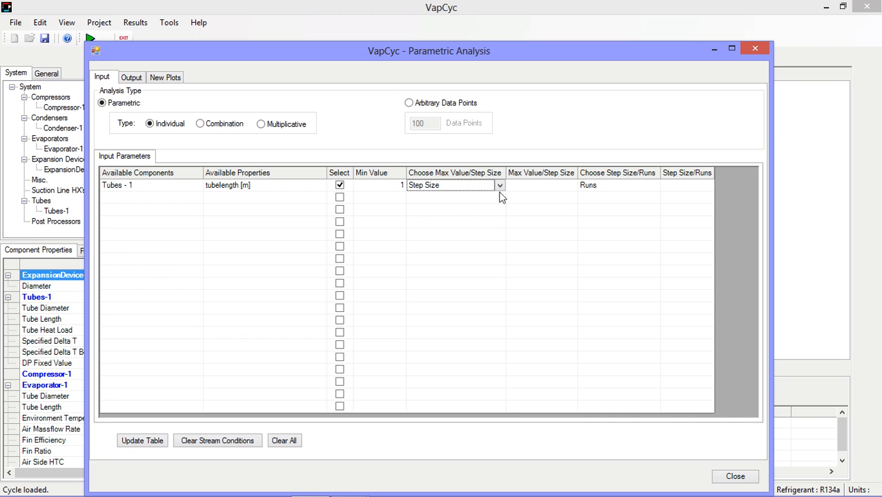
pyautogui.click(527, 187)
pyautogui.write('0.5')
pyautogui.click(677, 191)
pyautogui.write('4')
pyautogui.click(152, 444)
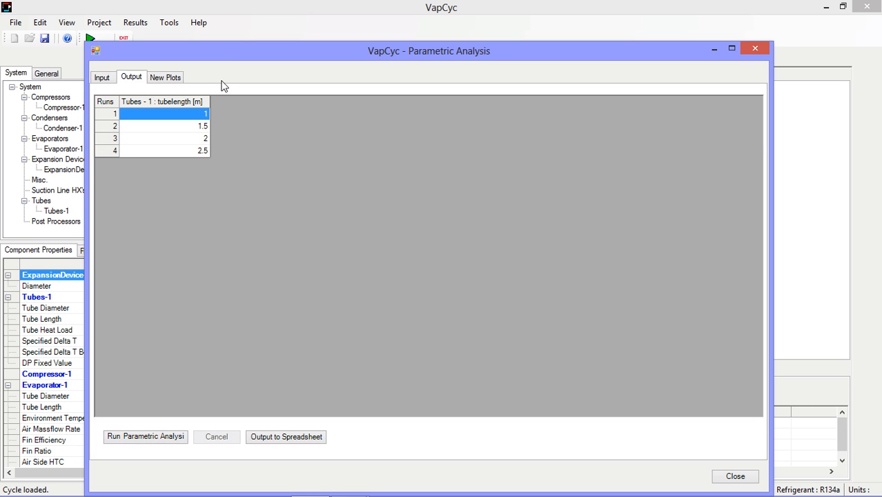
# Set the number of tube length runs to 5 and update the run table
pyautogui.click(102, 78)
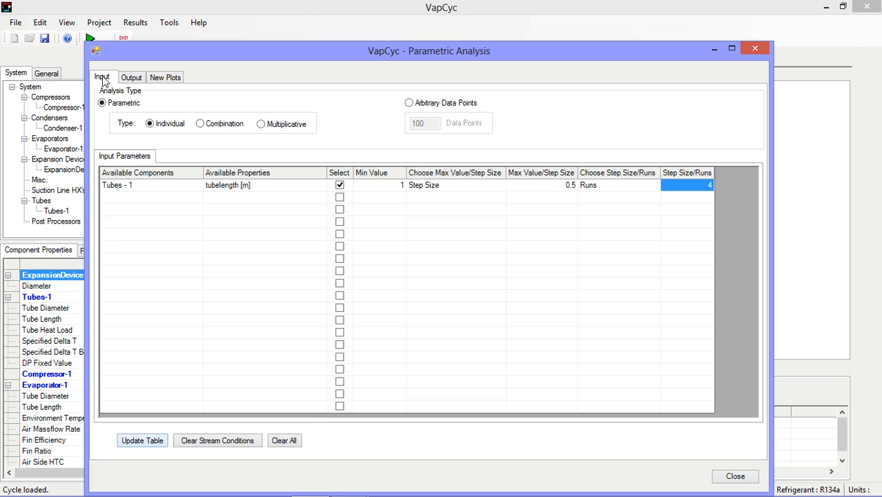
pyautogui.click(698, 187)
pyautogui.write('5')
pyautogui.click(165, 439)
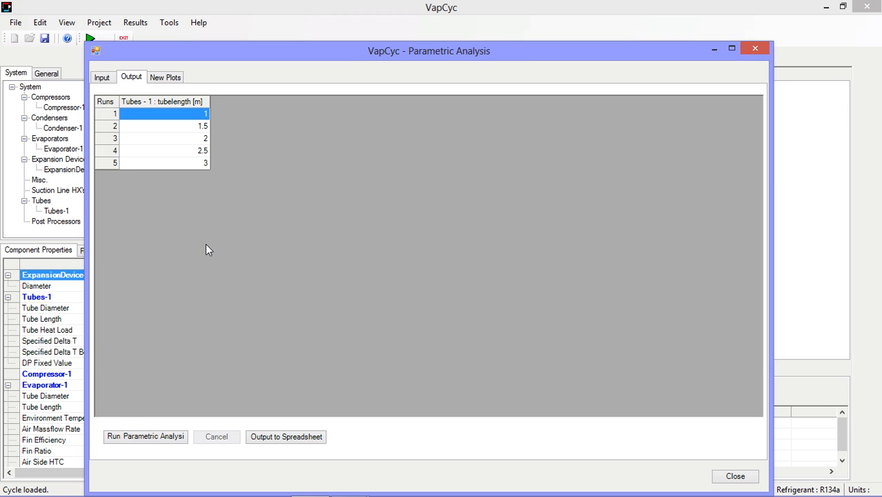
# Run the parametric analysis and review its output table and plots
pyautogui.click(145, 438)
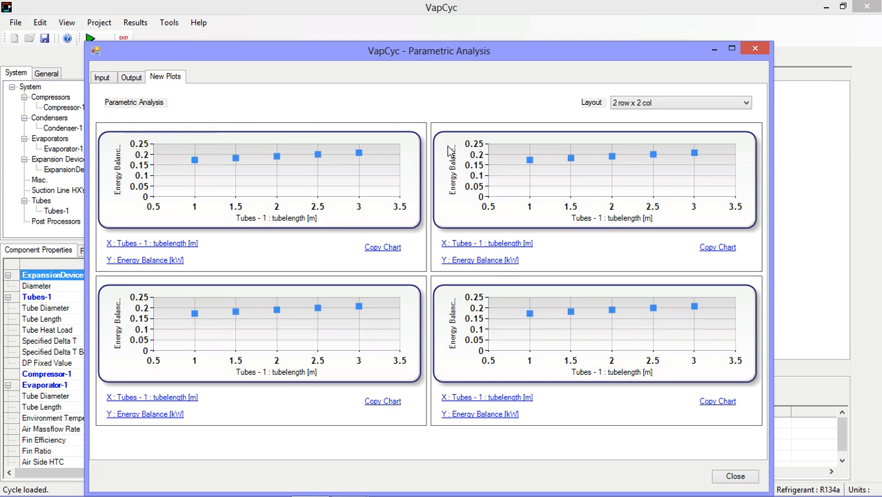
pyautogui.click(136, 80)
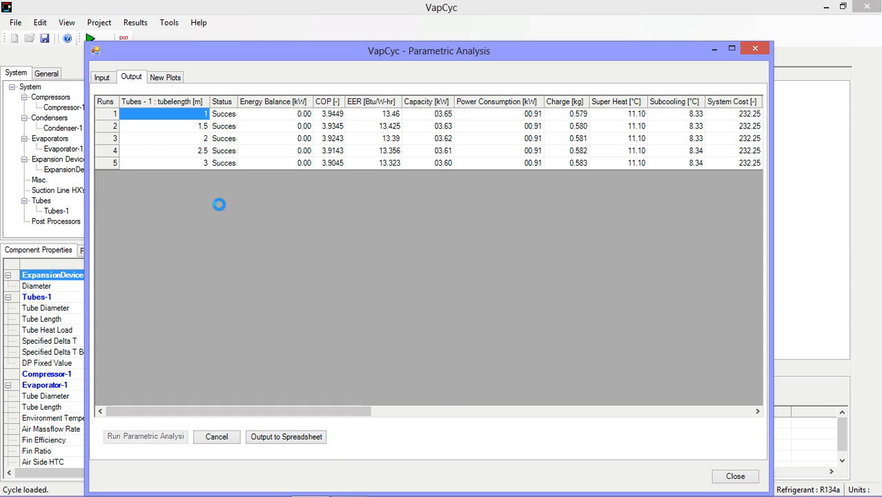
pyautogui.click(174, 79)
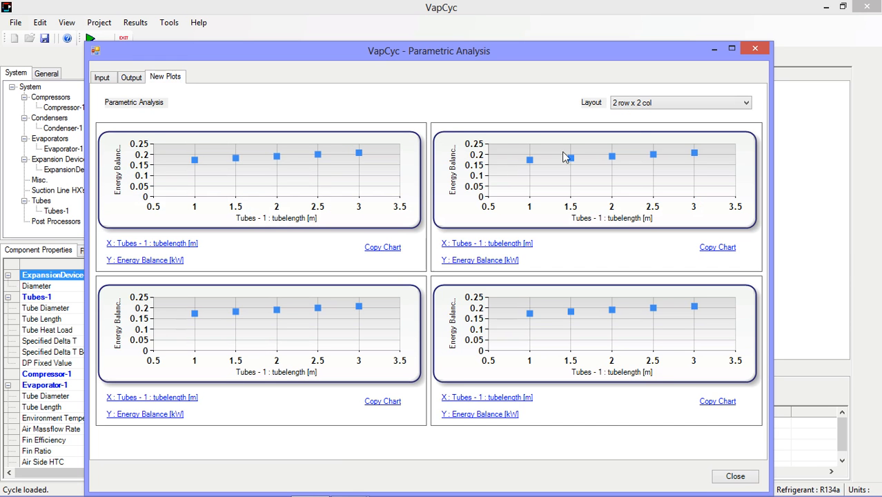
# Set the plot layout to 1 row x 1 col and plot Capacity [kW] against tube length, inspecting the data point at 1 m
pyautogui.click(678, 108)
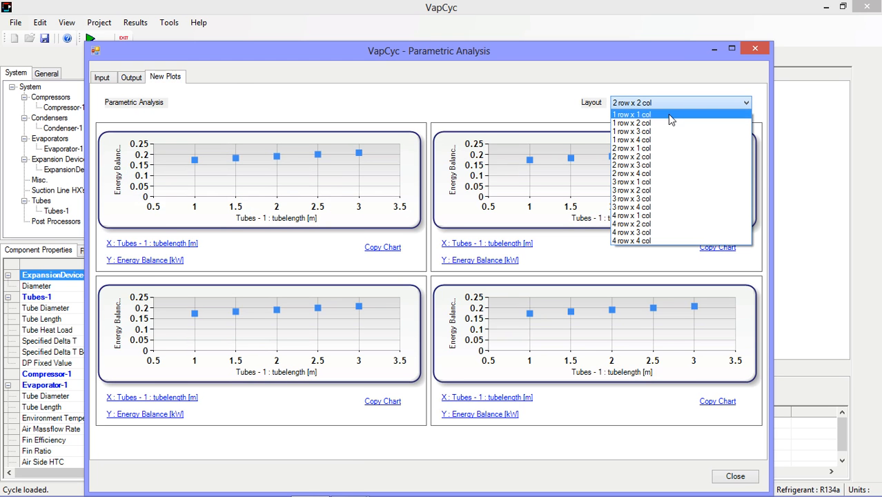
pyautogui.click(671, 116)
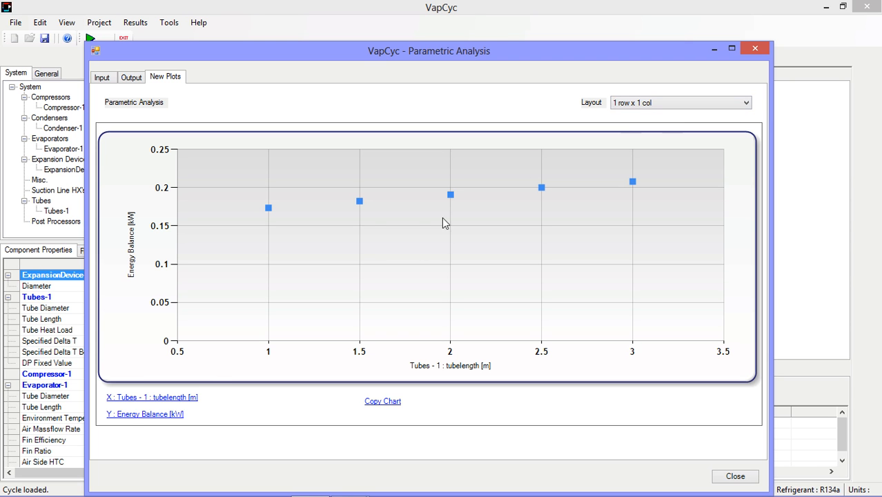
pyautogui.click(170, 417)
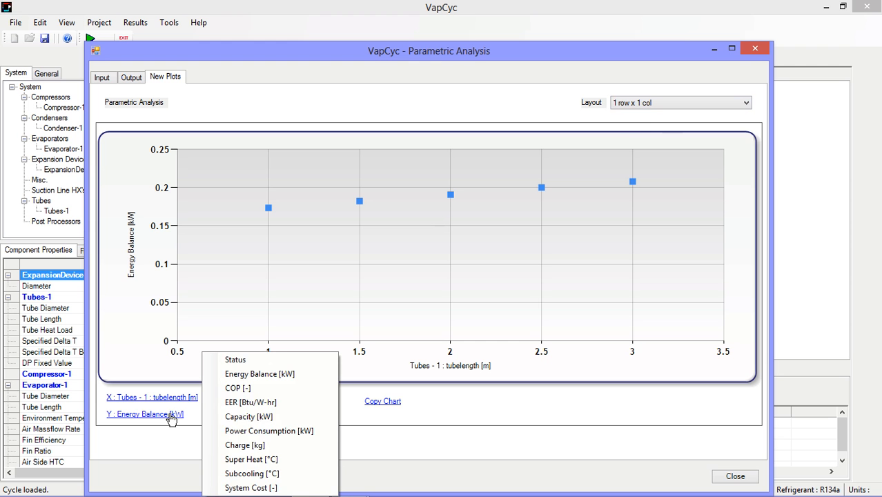
pyautogui.click(282, 417)
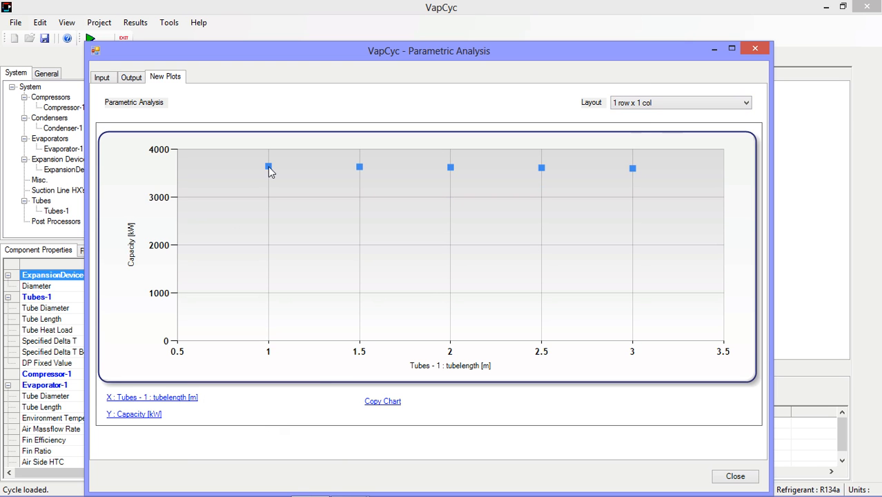
pyautogui.moveTo(268, 168)
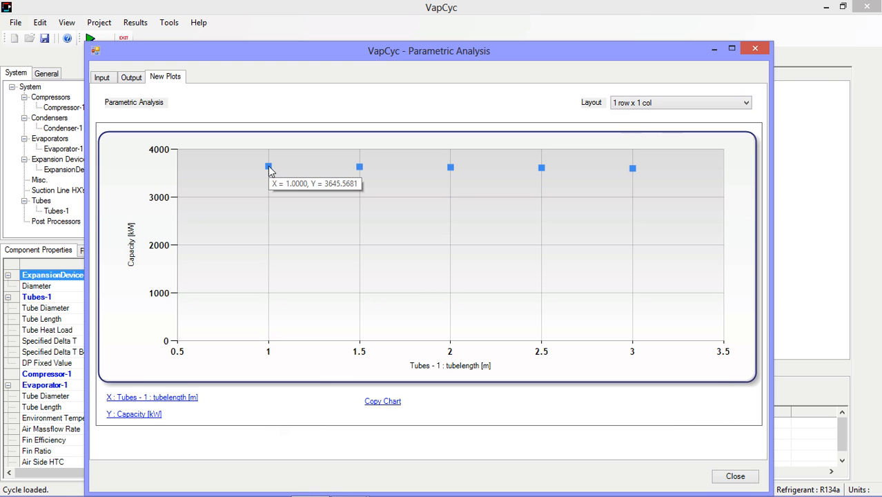